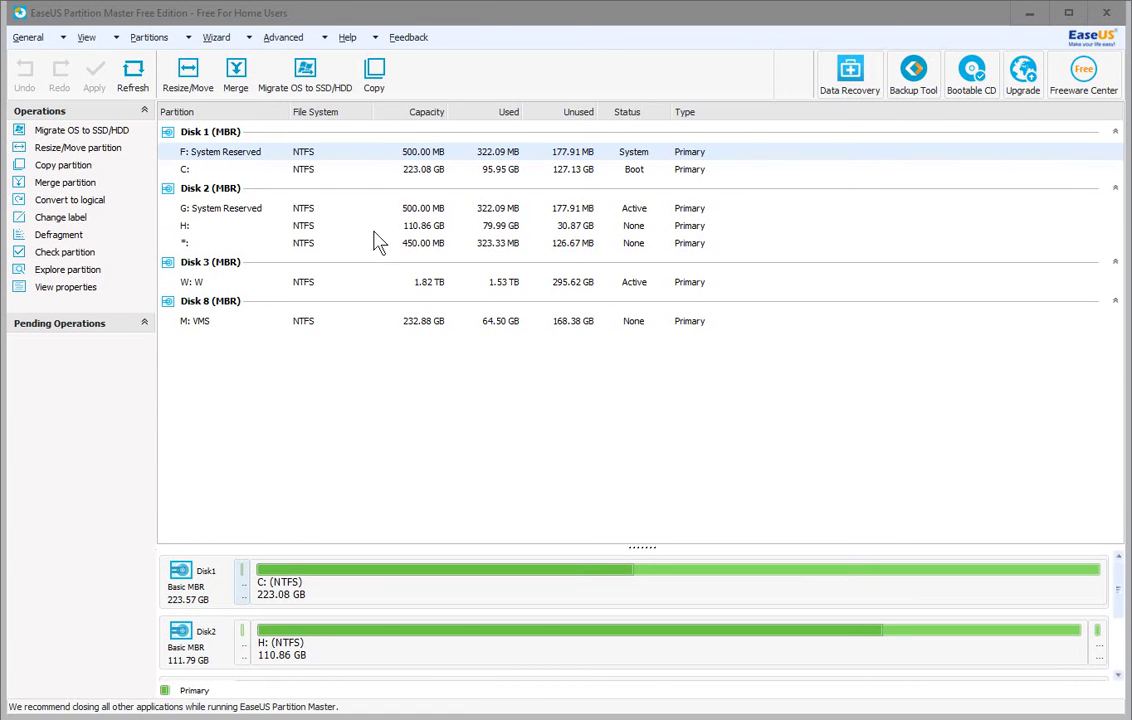
# Step: Inspect the partitions on Disk 1, Disk 2 and Disk 8, ending on Disk 2's *: partition
pyautogui.click(205, 136)
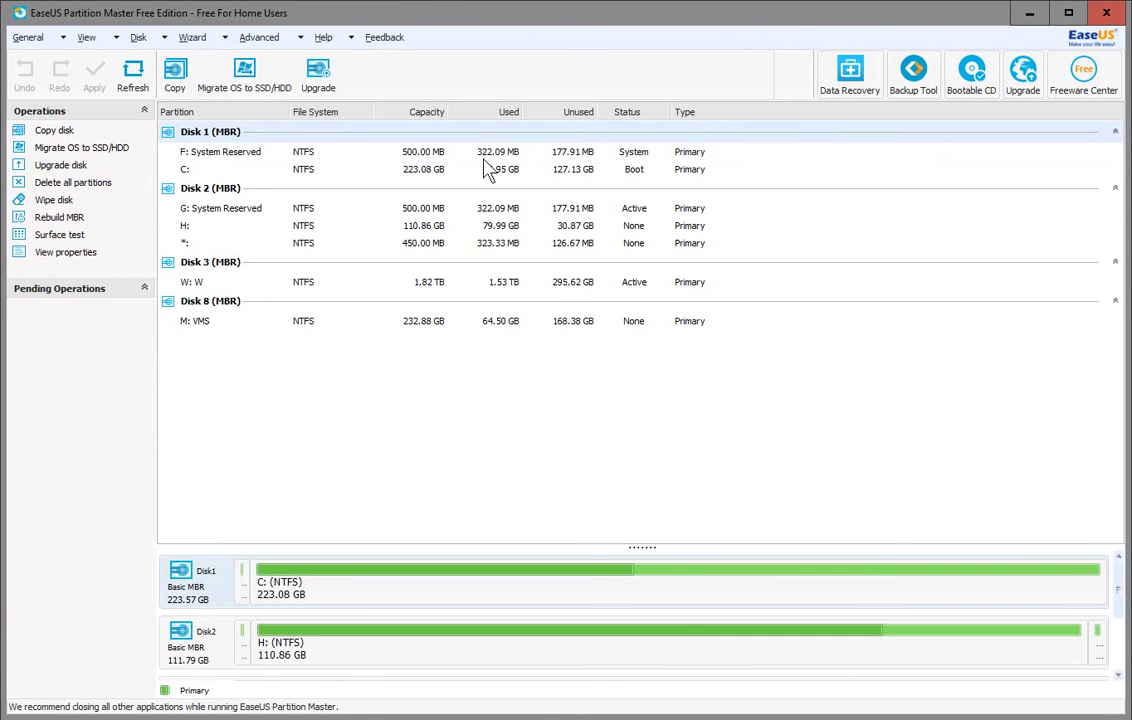
pyautogui.click(415, 174)
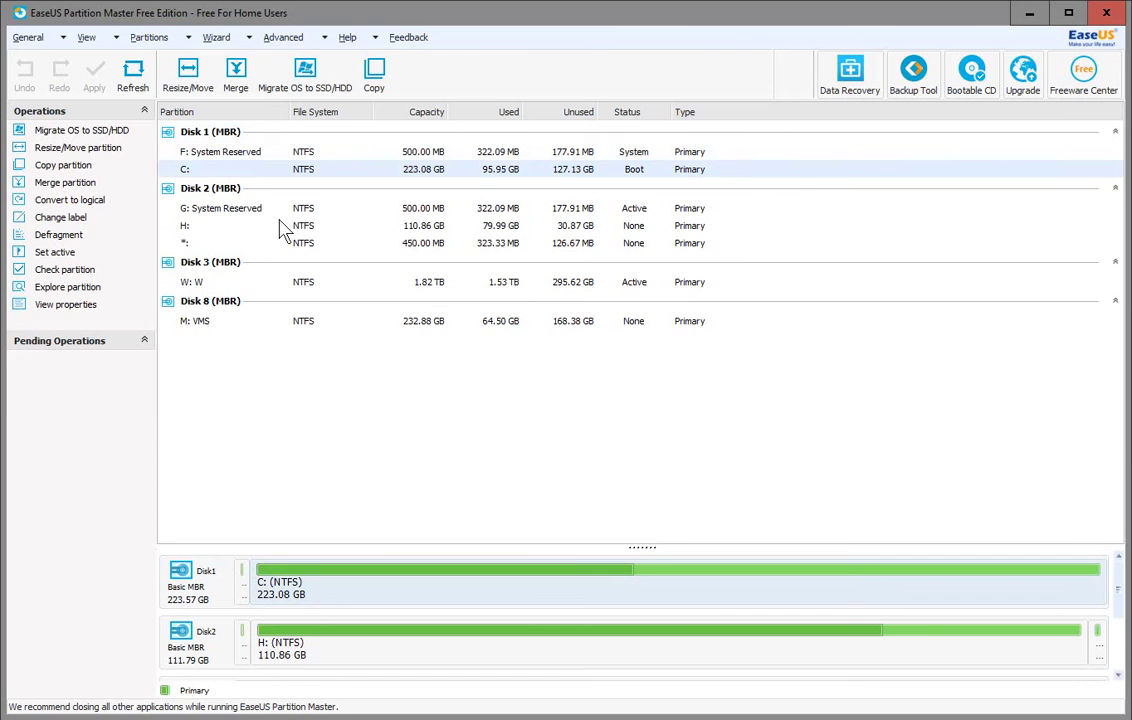
pyautogui.click(419, 225)
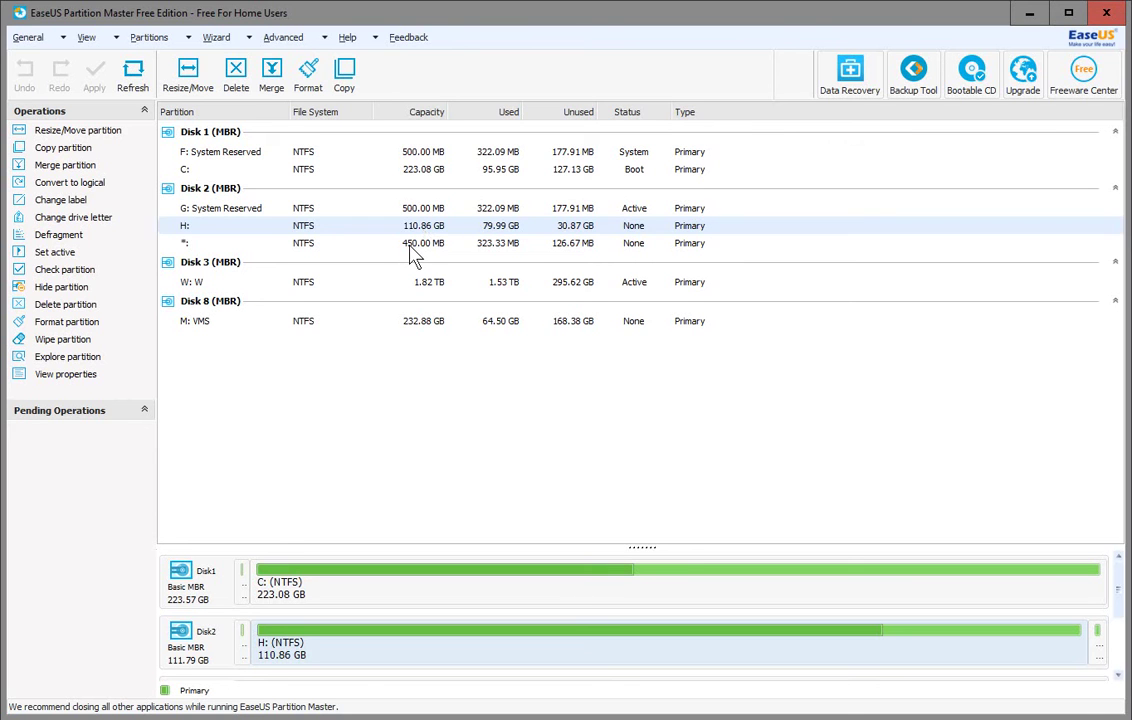
pyautogui.click(412, 248)
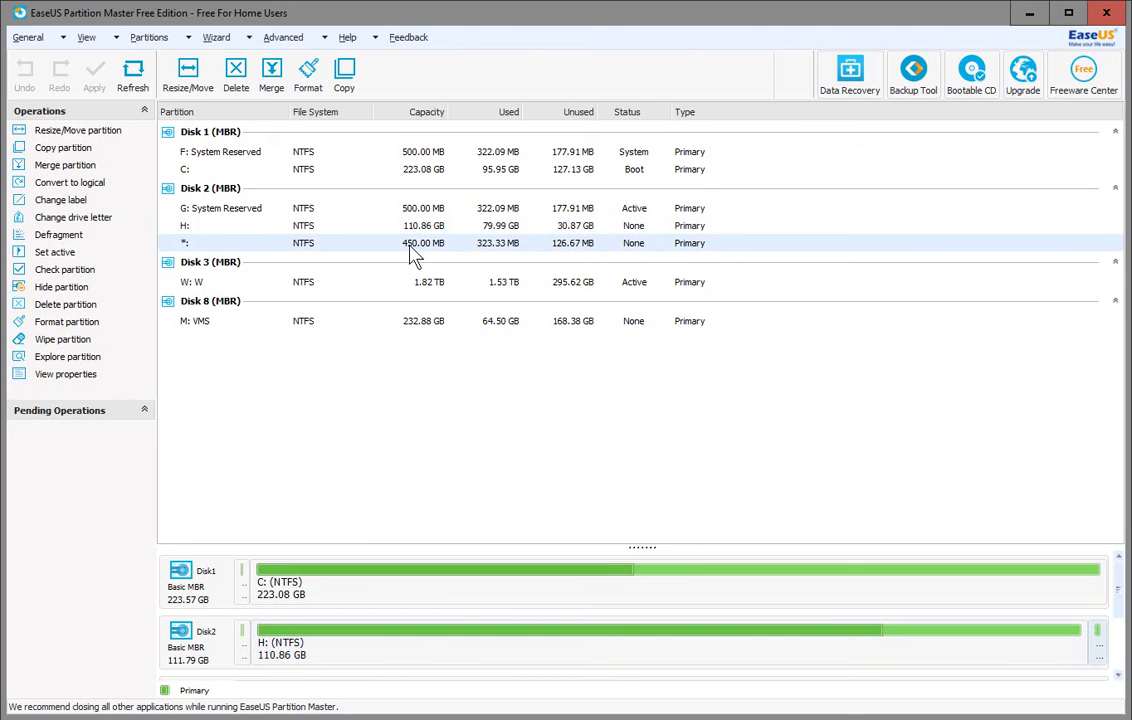
pyautogui.click(415, 208)
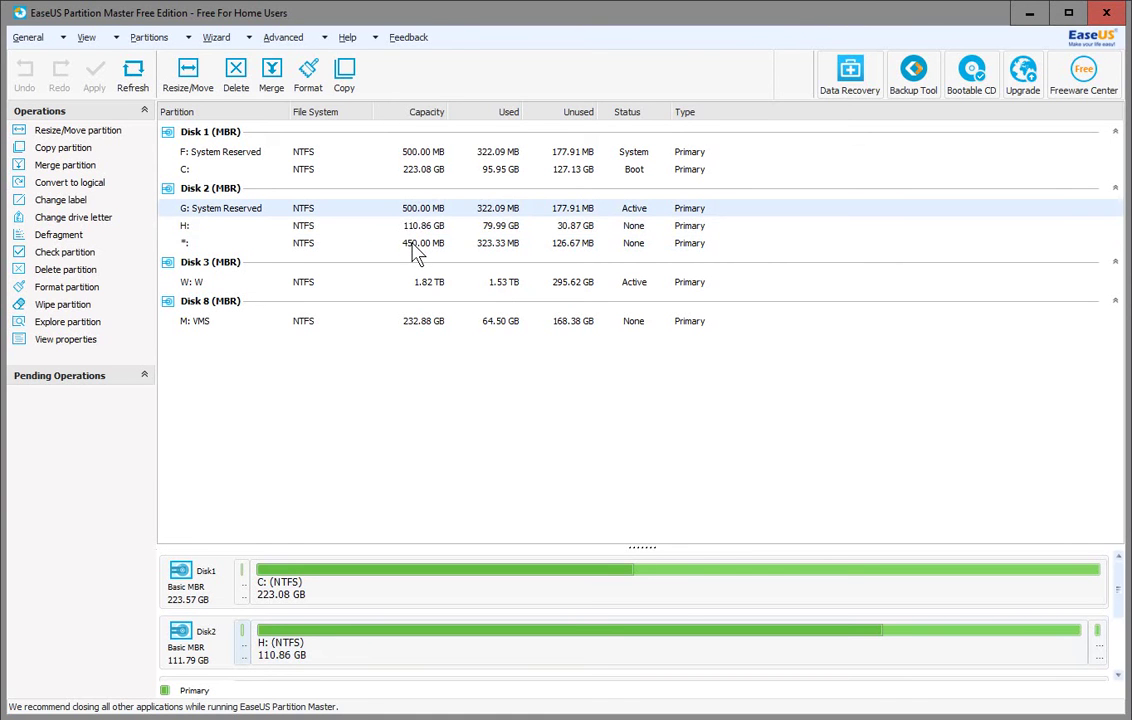
pyautogui.click(417, 335)
pyautogui.click(417, 250)
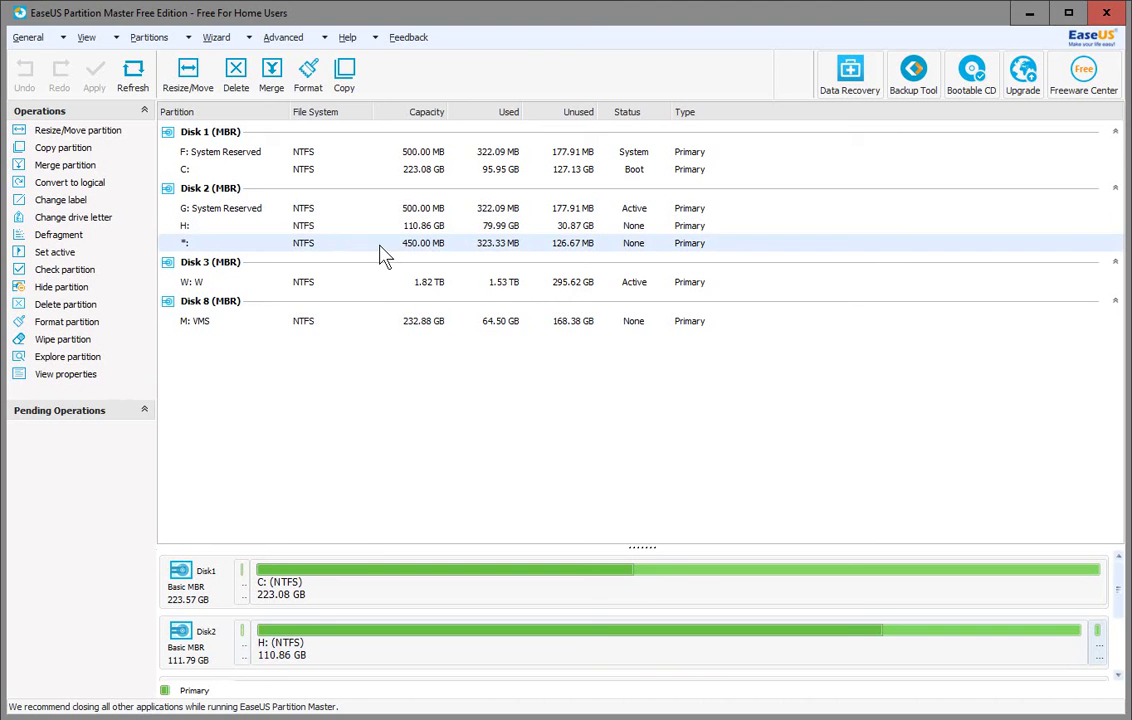
# Step: Delete Disk 2's *:, H: and G: System Reserved partitions, confirming each deletion
pyautogui.rightClick(376, 255)
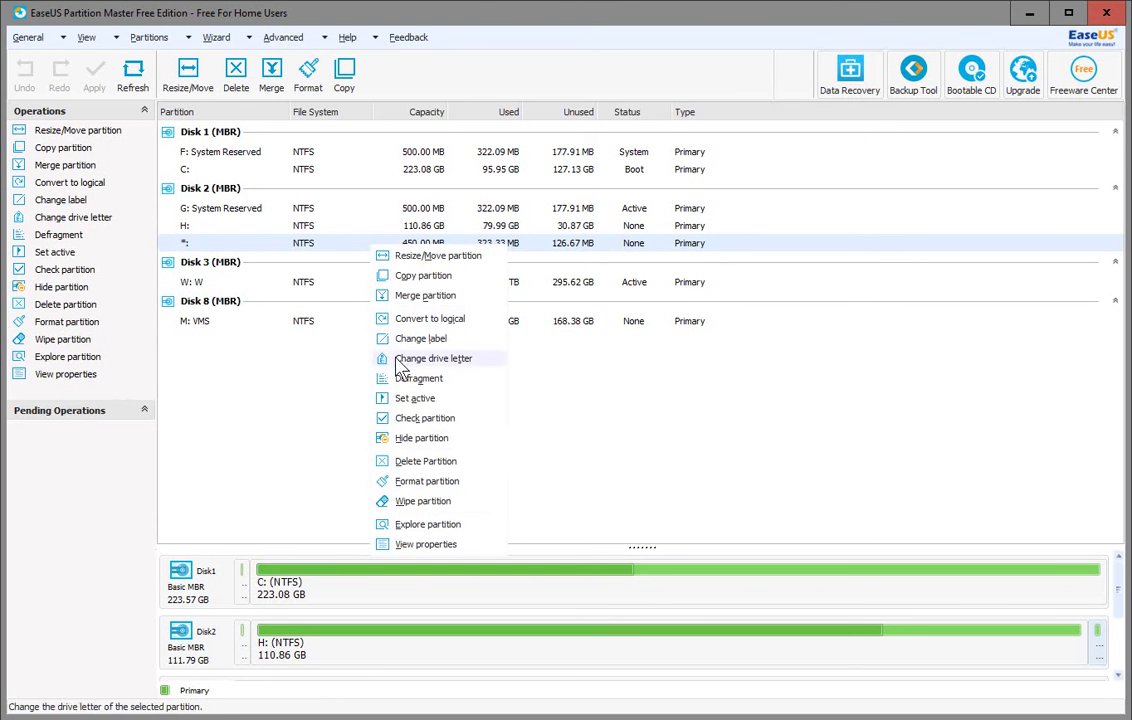
pyautogui.click(421, 462)
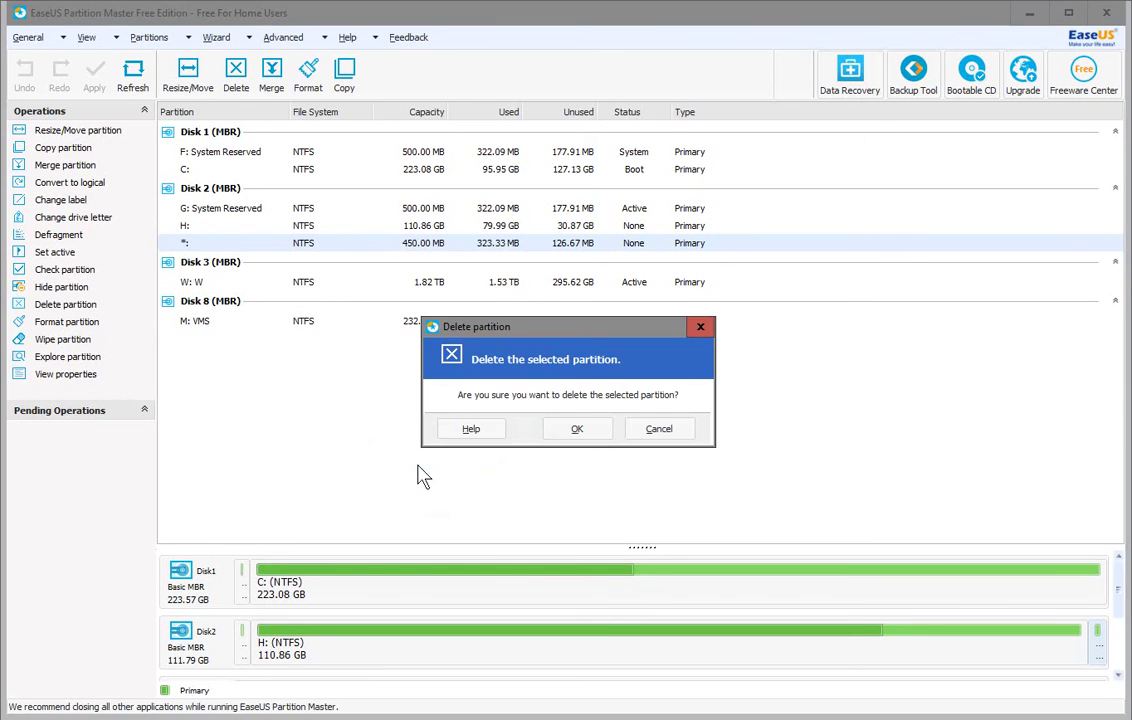
pyautogui.click(572, 432)
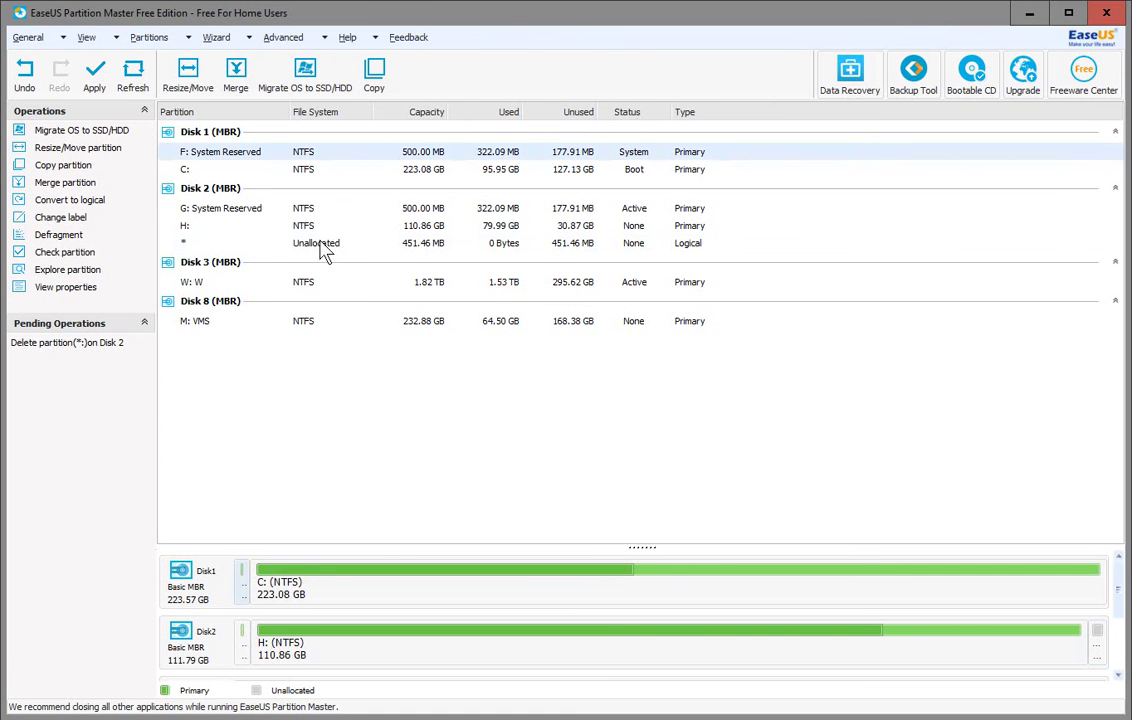
pyautogui.click(416, 228)
pyautogui.rightClick(416, 229)
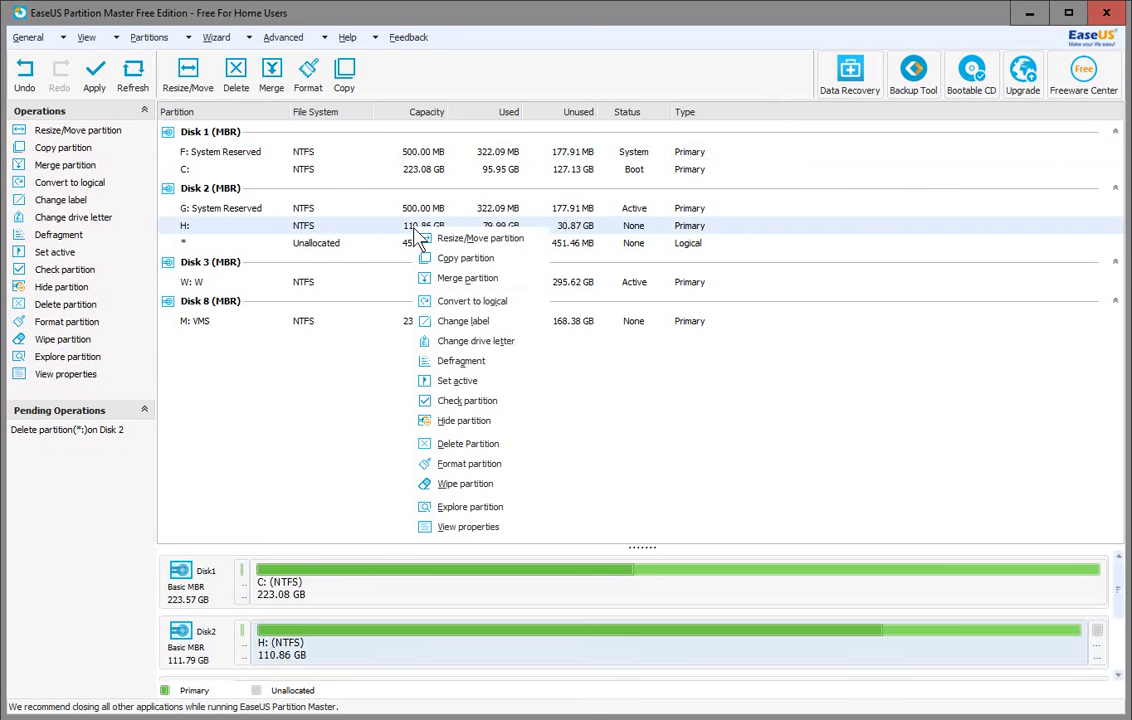
pyautogui.click(460, 447)
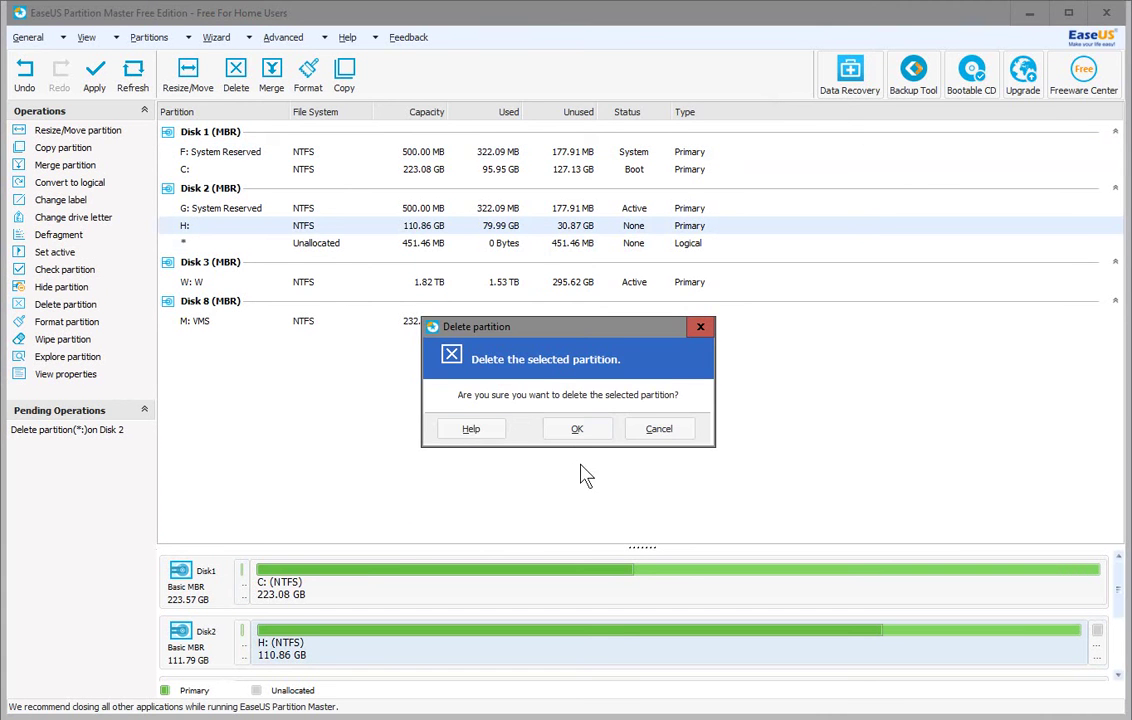
pyautogui.click(582, 432)
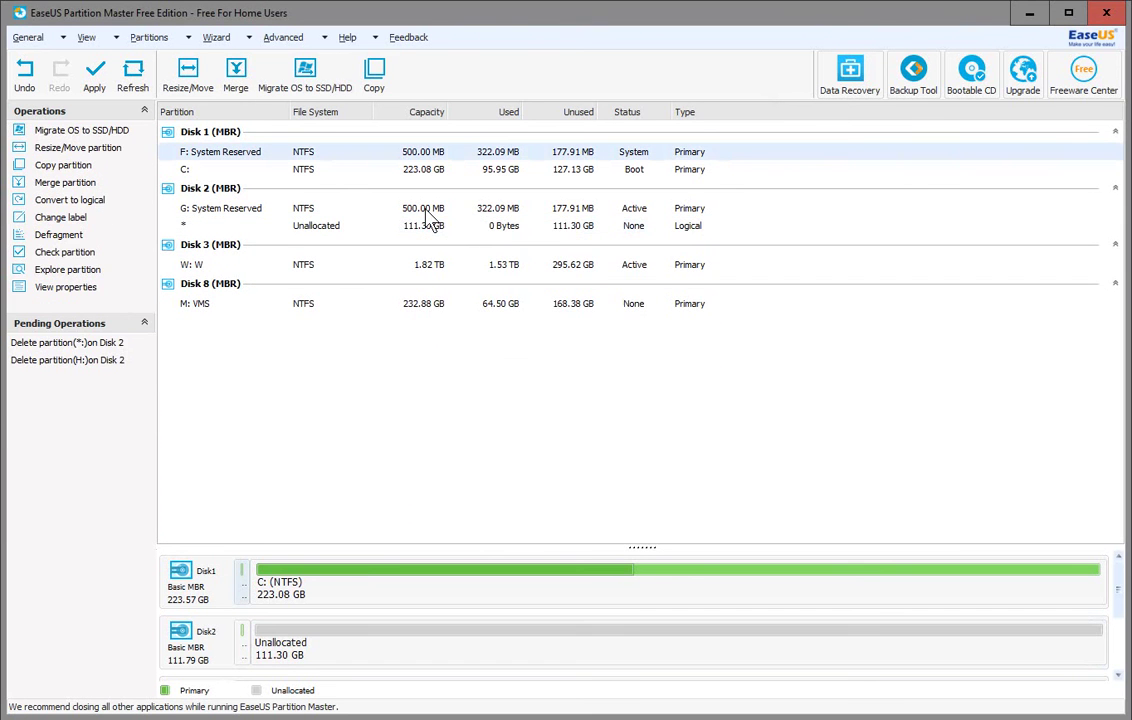
pyautogui.rightClick(428, 210)
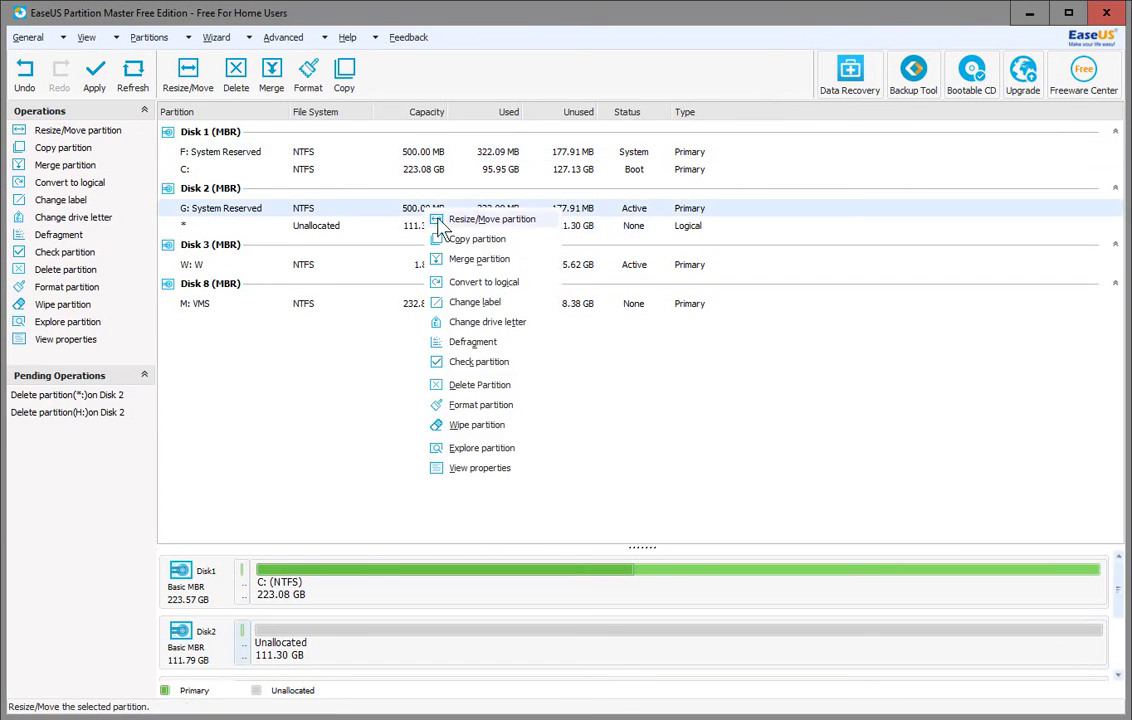
pyautogui.click(460, 385)
pyautogui.click(579, 430)
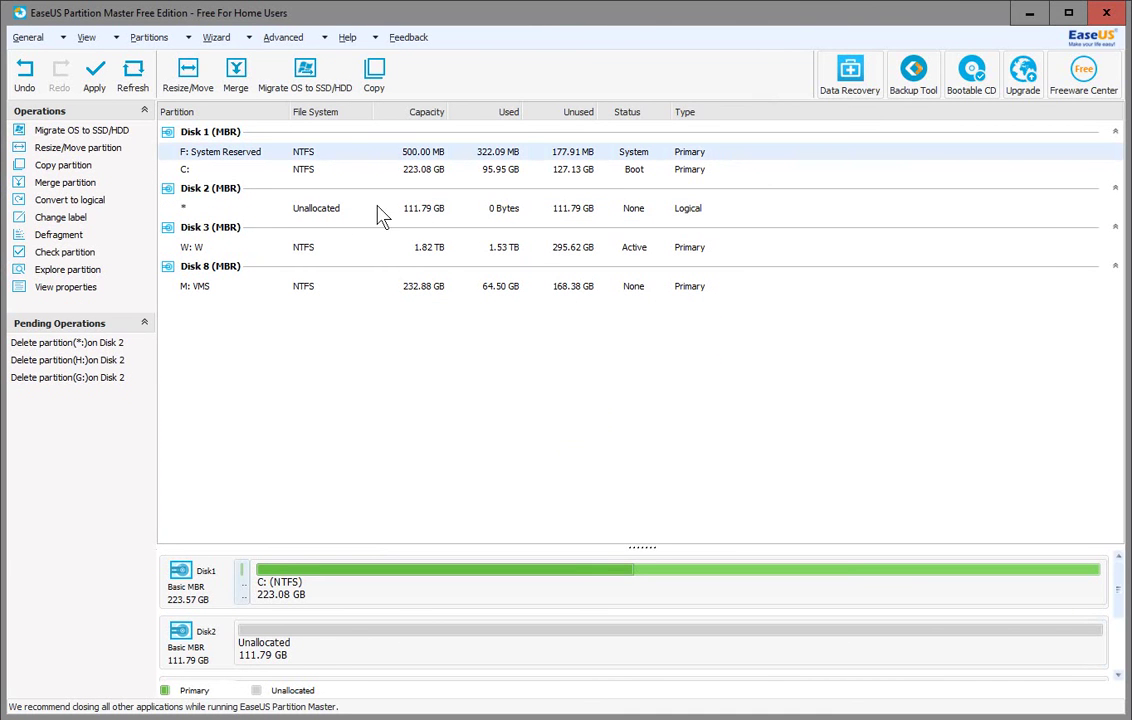
# Step: Create a partition in the unallocated space labelled '110GB SSD', type Primary, drive letter S:
pyautogui.rightClick(327, 219)
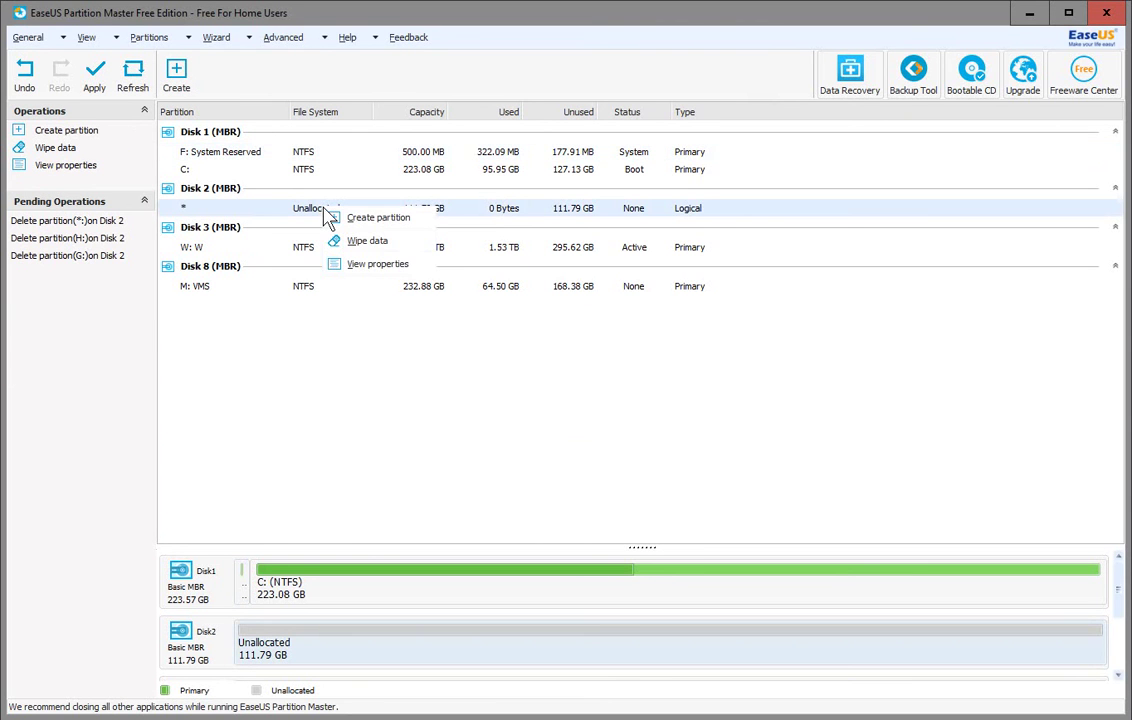
pyautogui.click(383, 222)
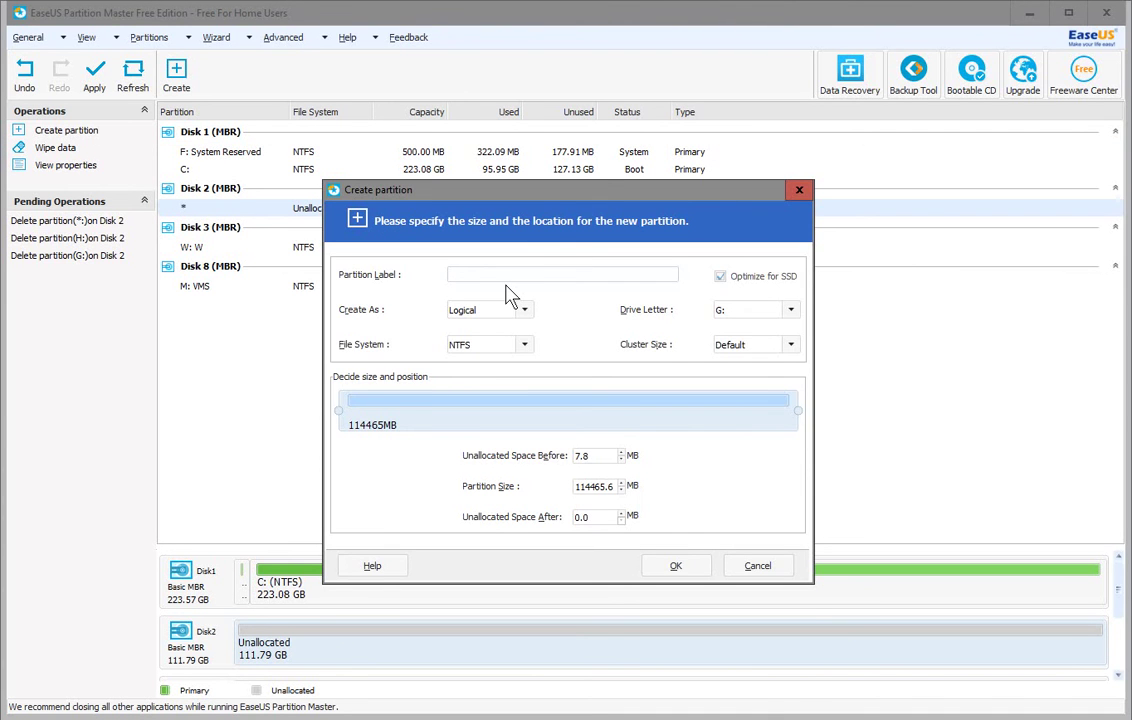
pyautogui.moveTo(545, 191); pyautogui.dragTo(543, 285)
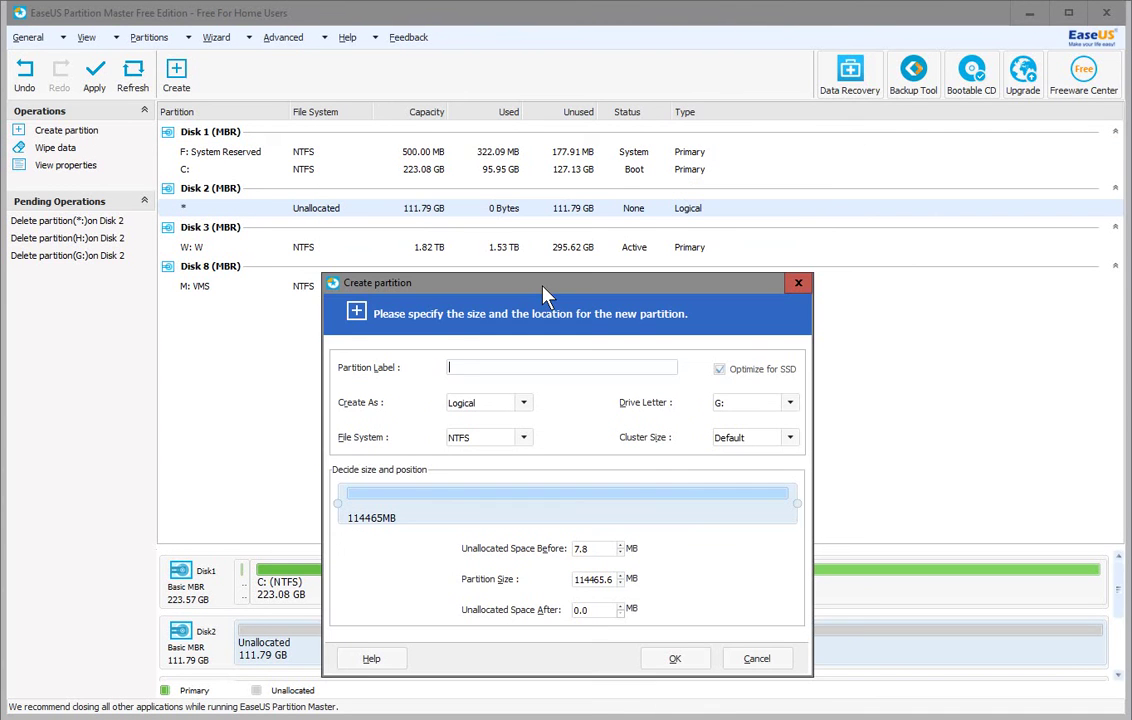
pyautogui.write('110GB SSD')
pyautogui.click(524, 404)
pyautogui.click(499, 421)
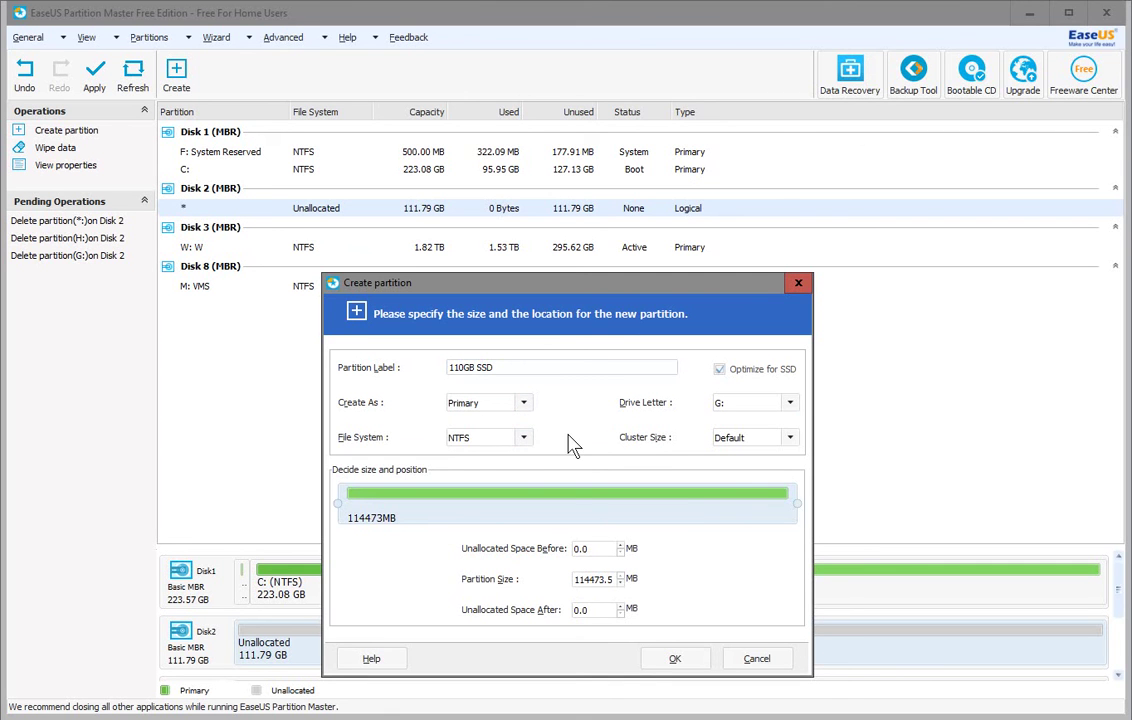
pyautogui.click(790, 405)
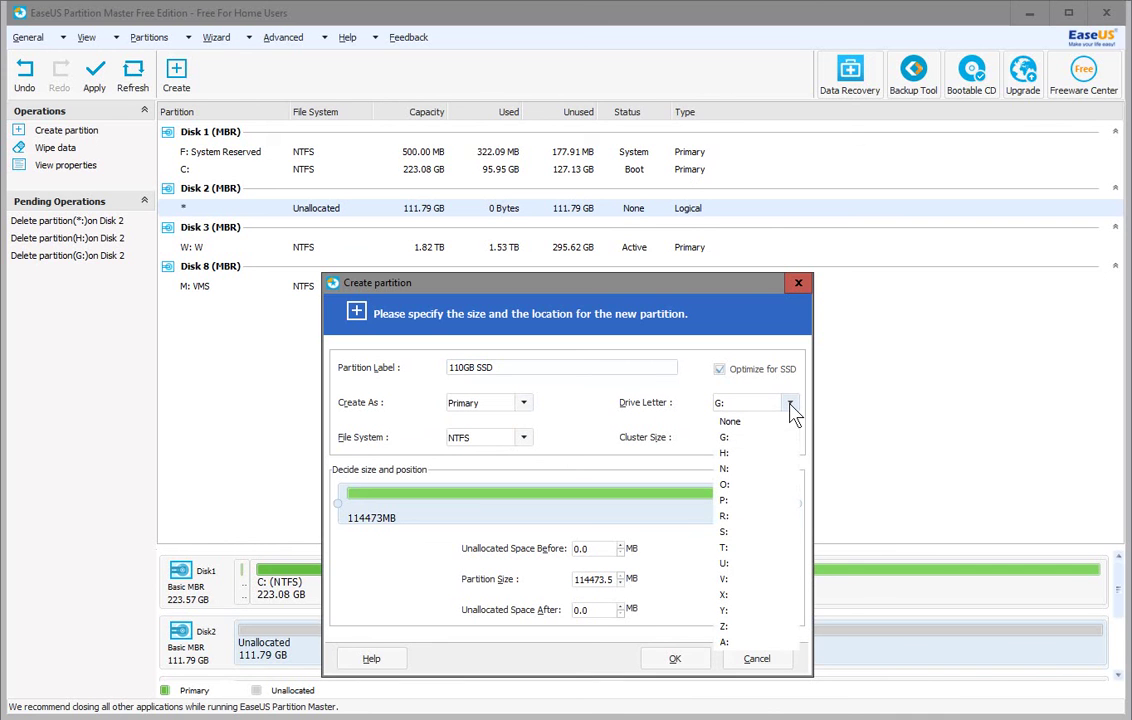
pyautogui.click(744, 536)
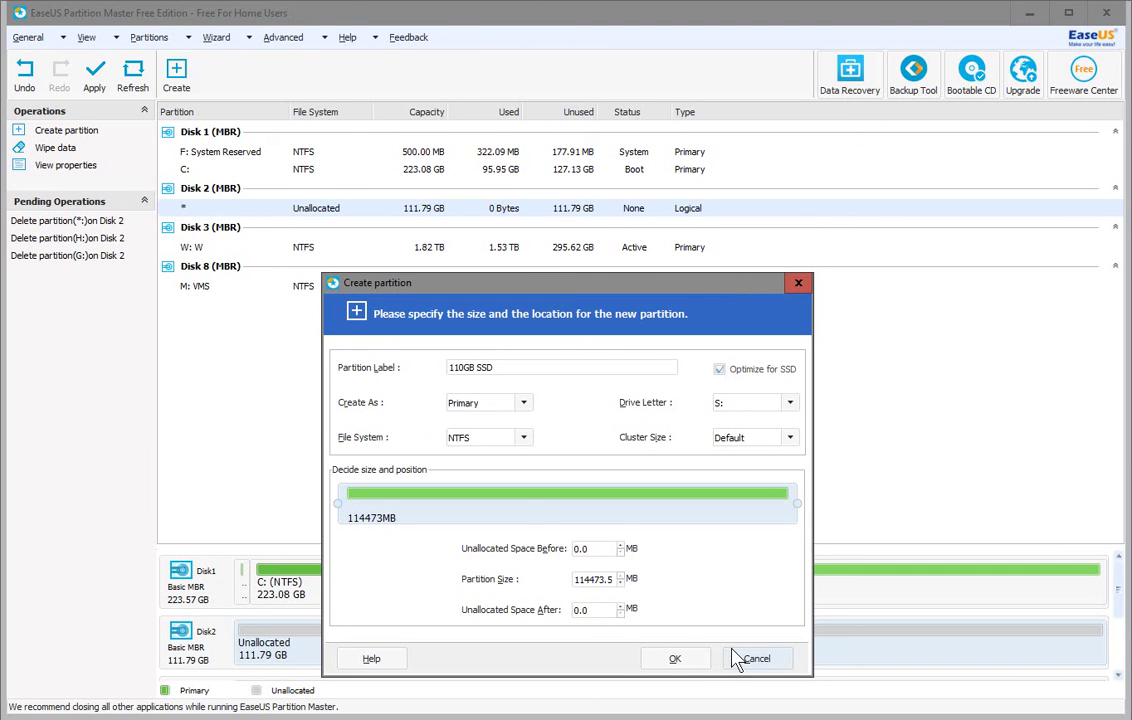
pyautogui.click(681, 664)
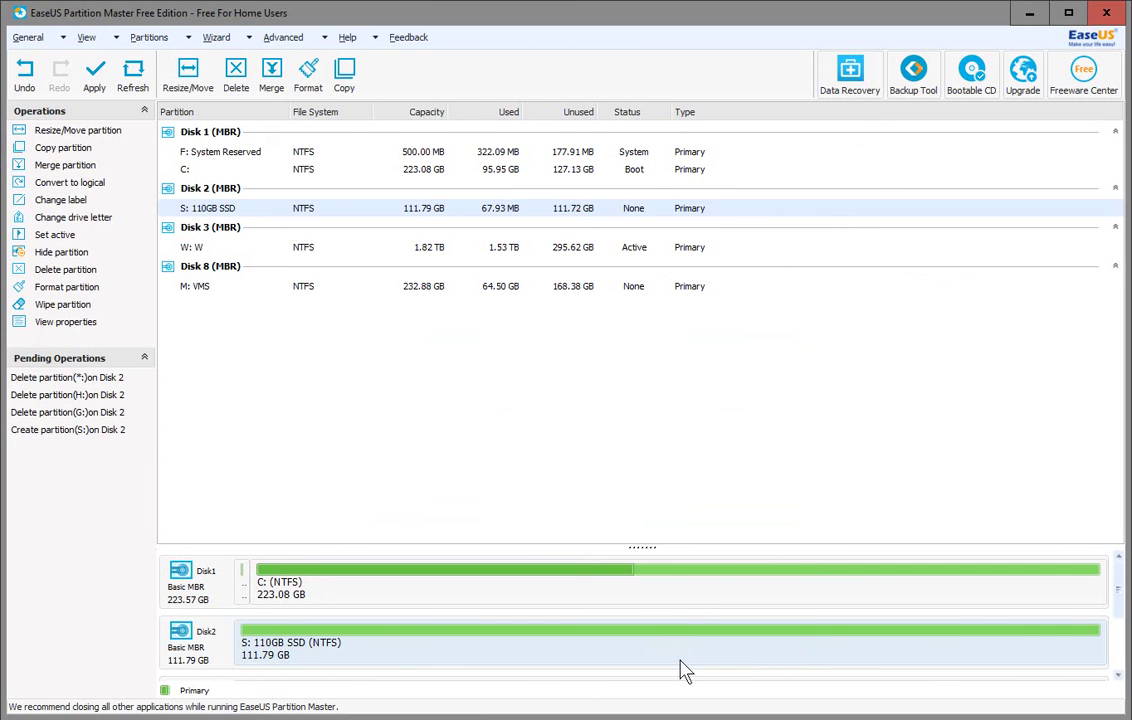
# Step: Apply the four pending operations, confirm with Yes, and dismiss the completion message
pyautogui.click(95, 78)
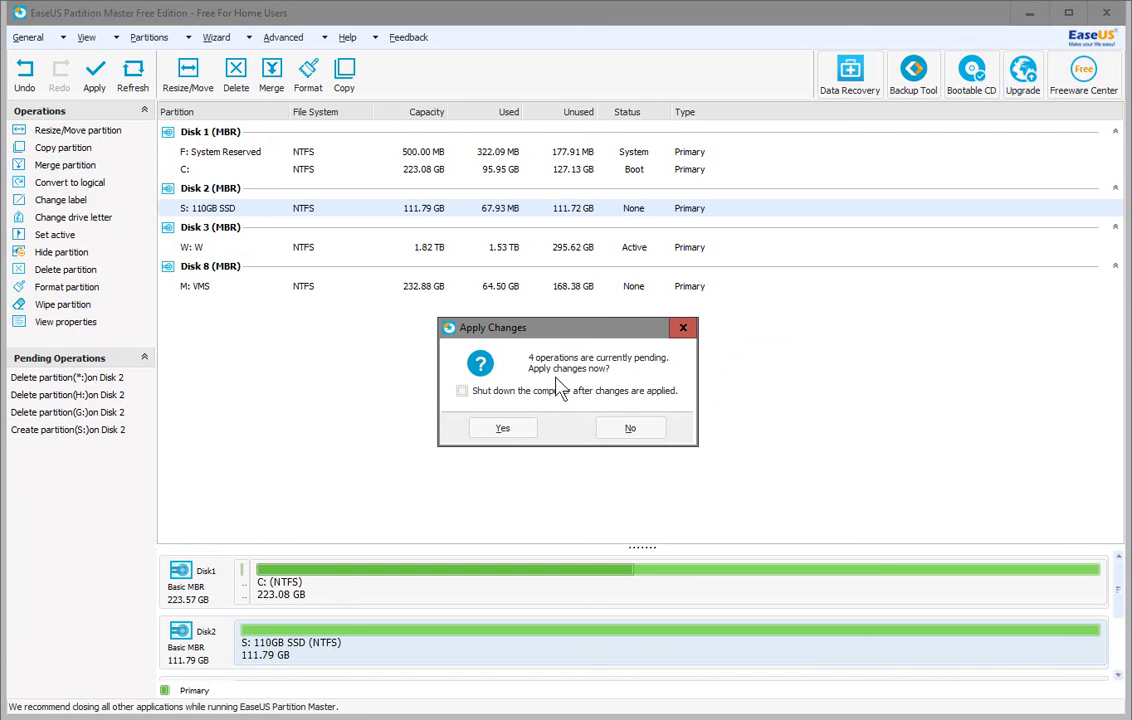
pyautogui.click(502, 430)
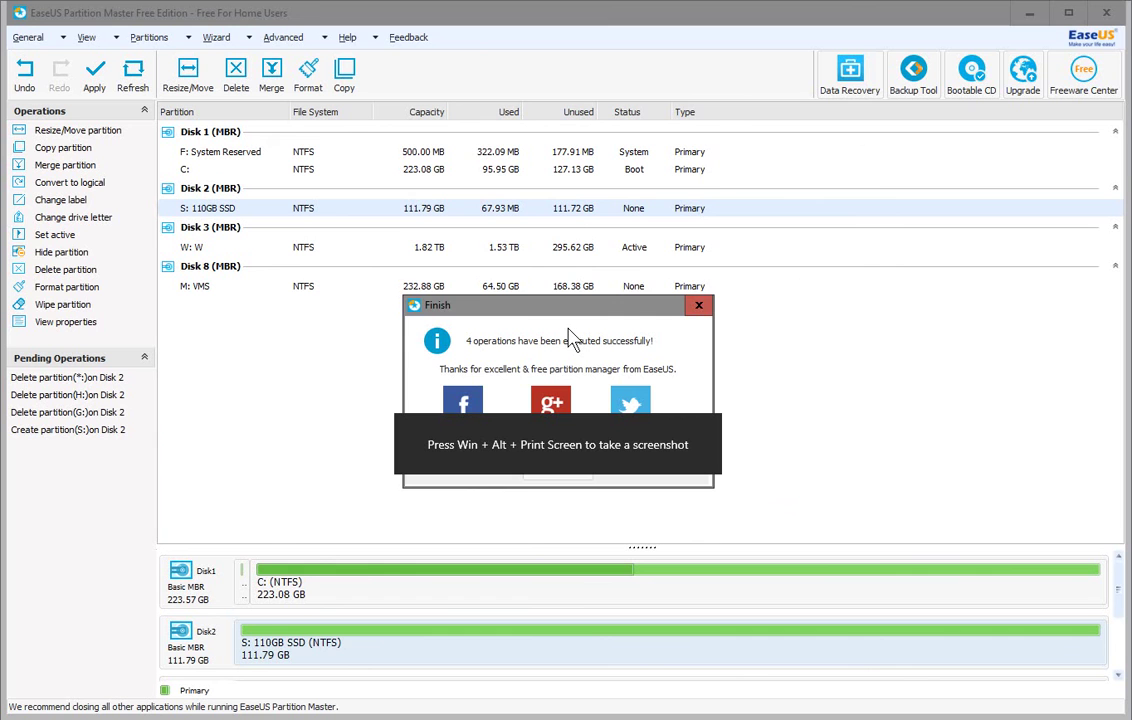
pyautogui.moveTo(556, 310); pyautogui.dragTo(553, 218)
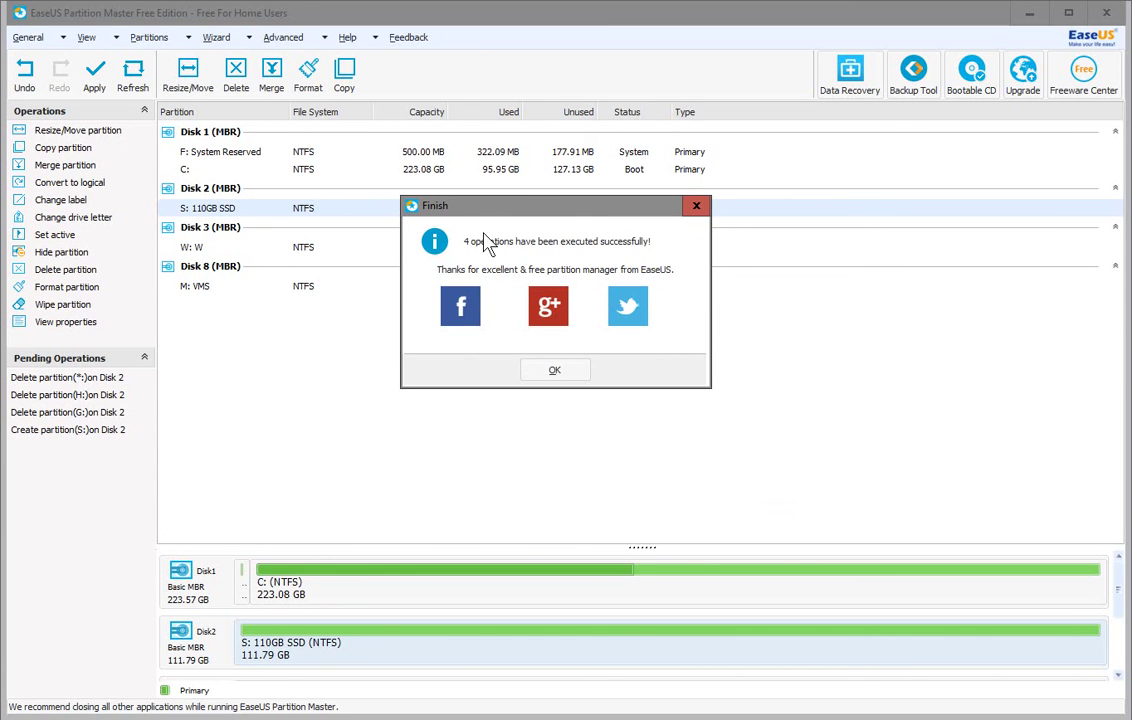
pyautogui.click(555, 372)
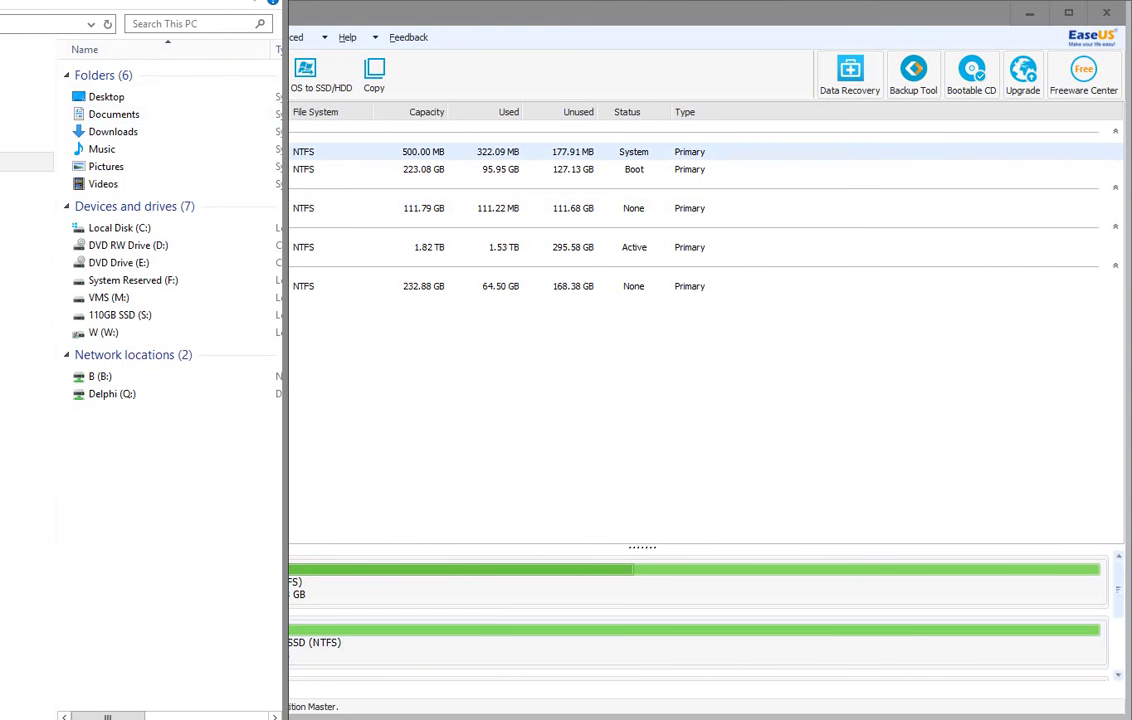
# Step: Enlarge the This PC window and open the 110GB SSD (S:) drive
pyautogui.moveTo(70, 2); pyautogui.dragTo(321, 33)
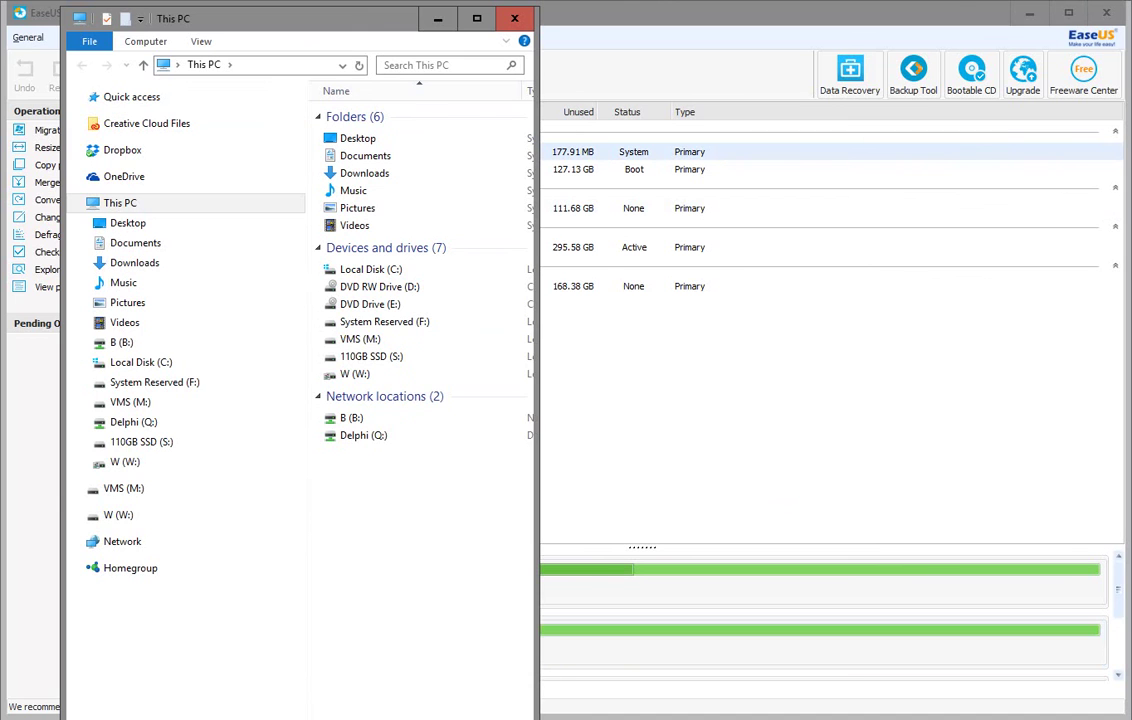
pyautogui.moveTo(539, 716); pyautogui.dragTo(993, 637)
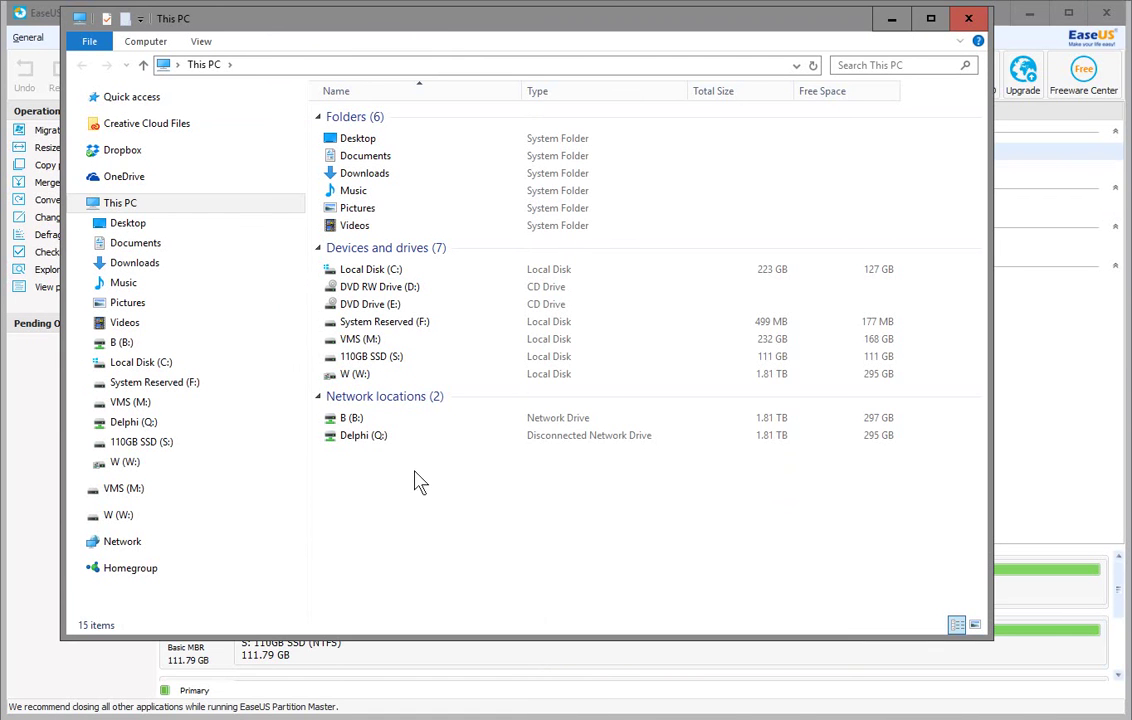
pyautogui.doubleClick(370, 362)
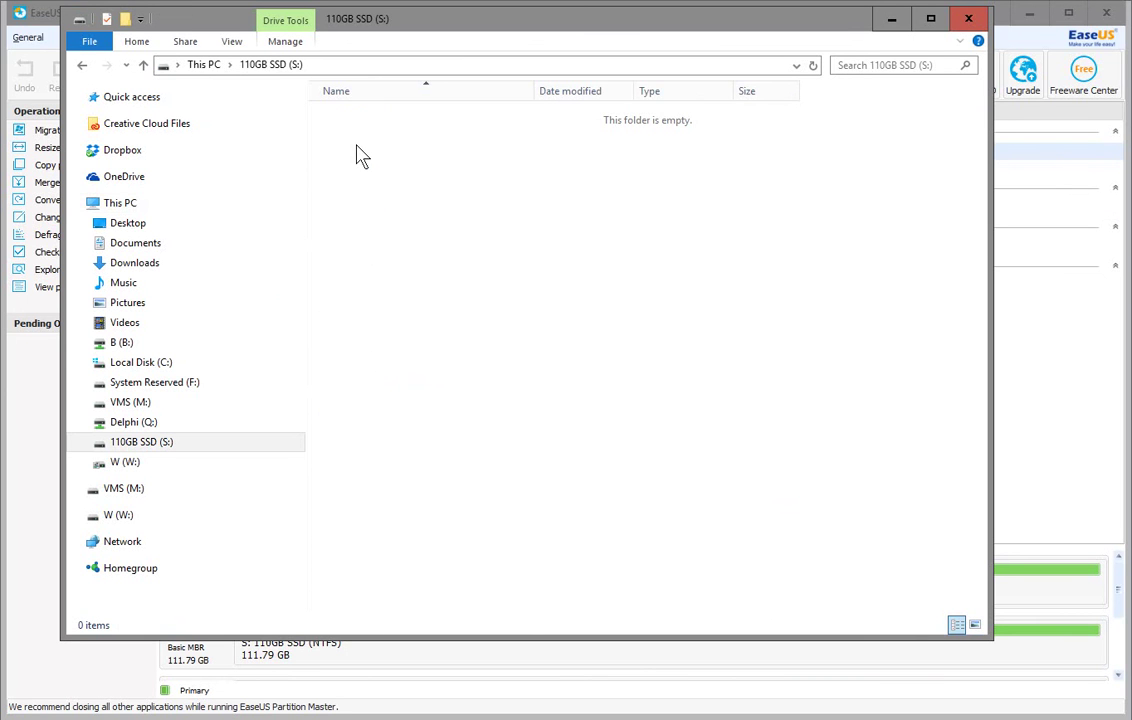
# Step: Create a text document on S: keeping the default name New Text Document.txt
pyautogui.rightClick(357, 146)
pyautogui.moveTo(243, 385)
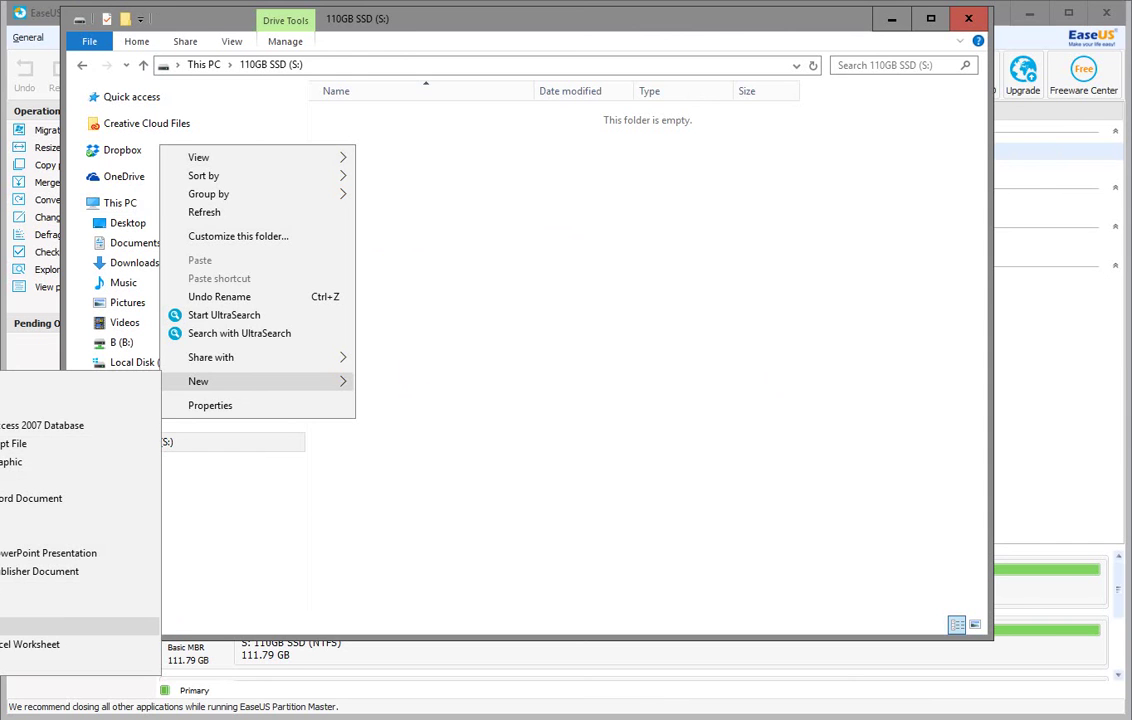
pyautogui.click(30, 624)
pyautogui.click(425, 334)
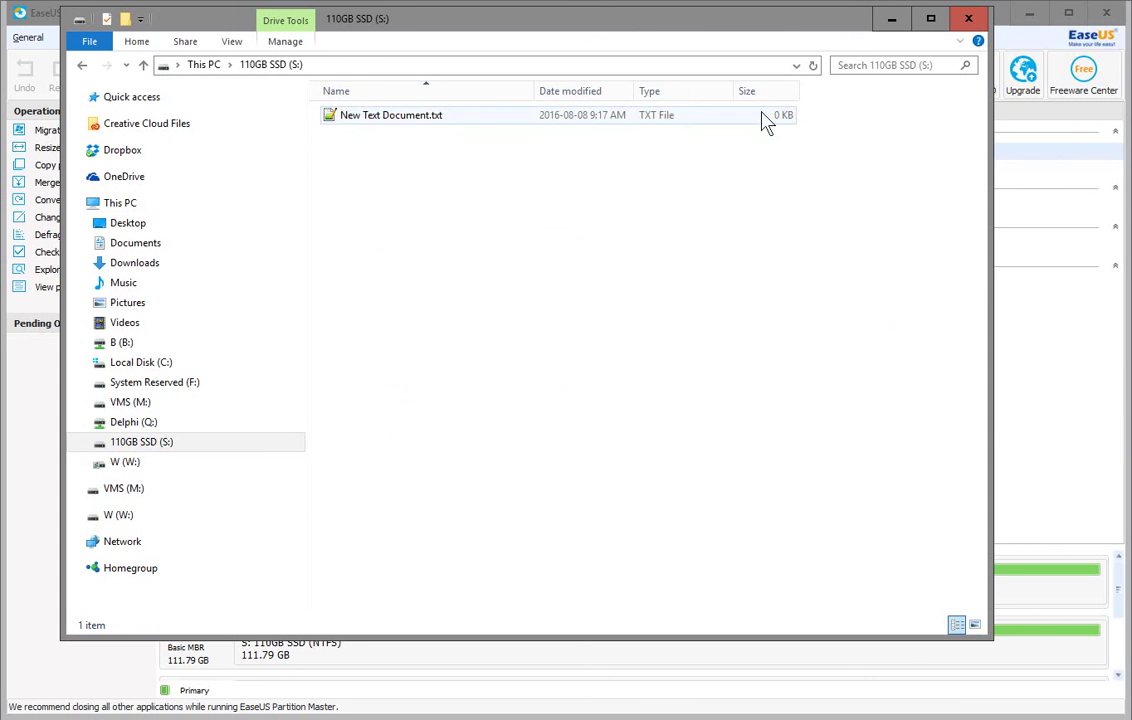
pyautogui.moveTo(756, 34); pyautogui.dragTo(790, 95)
# Step: Close the S: drive's File Explorer window
pyautogui.click(1003, 79)
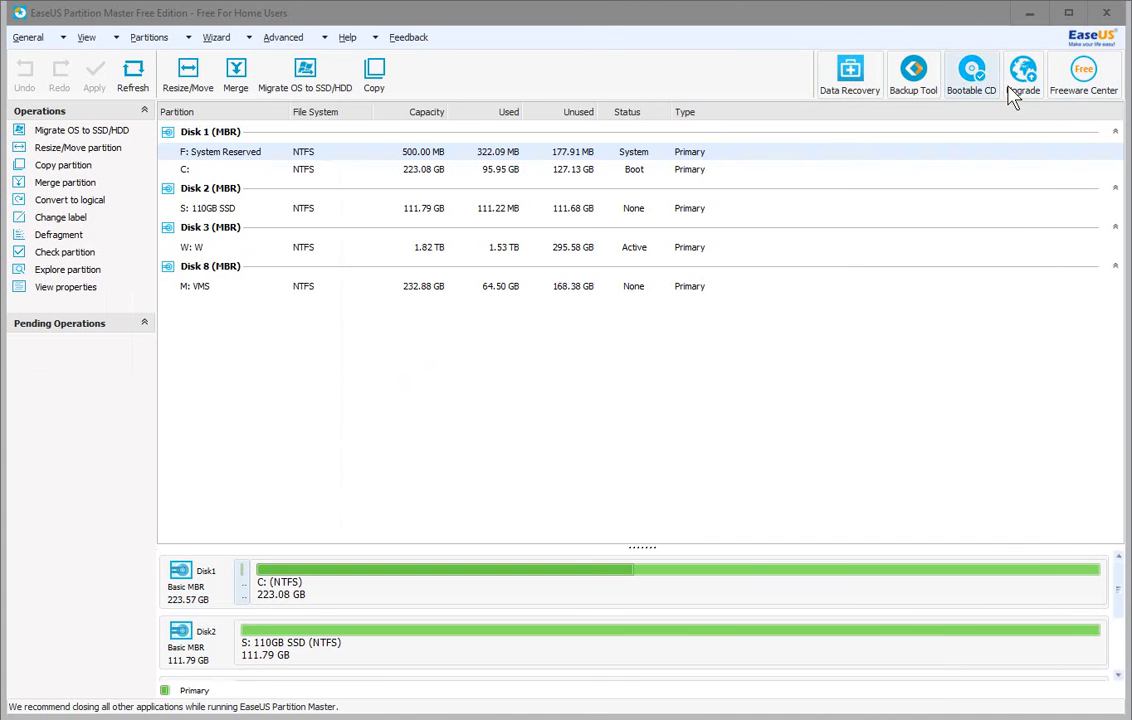